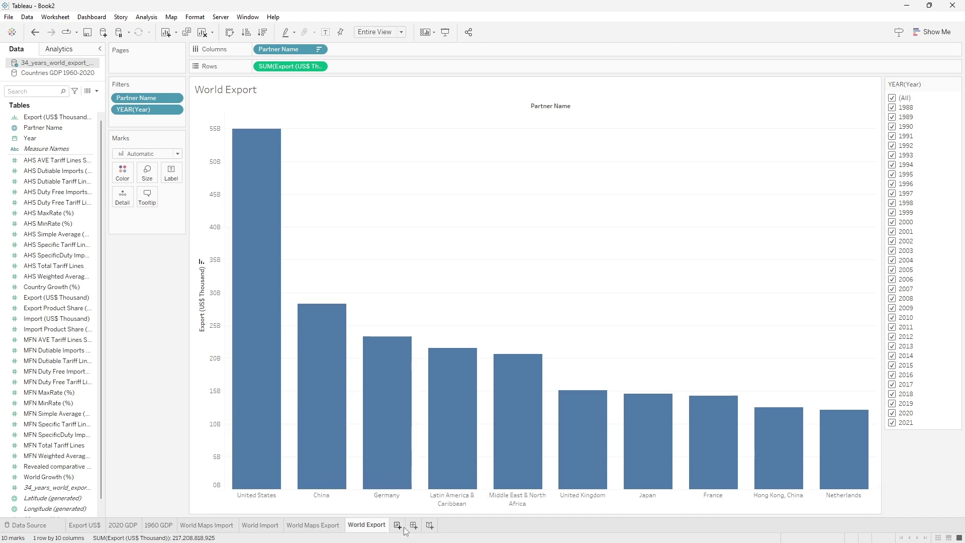
- Review the data source and each existing worksheet in order, from Export US$ through World Export
click(49, 525)
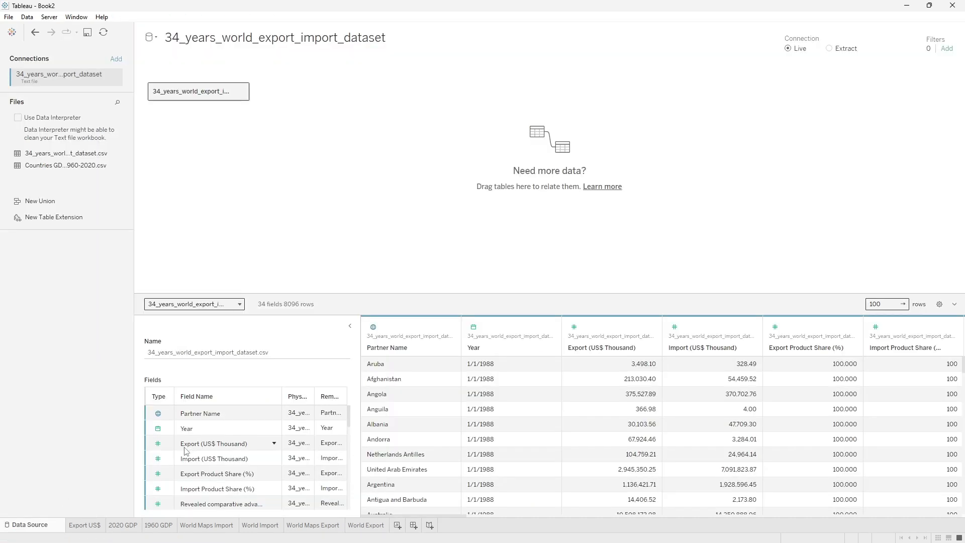
click(85, 528)
click(123, 528)
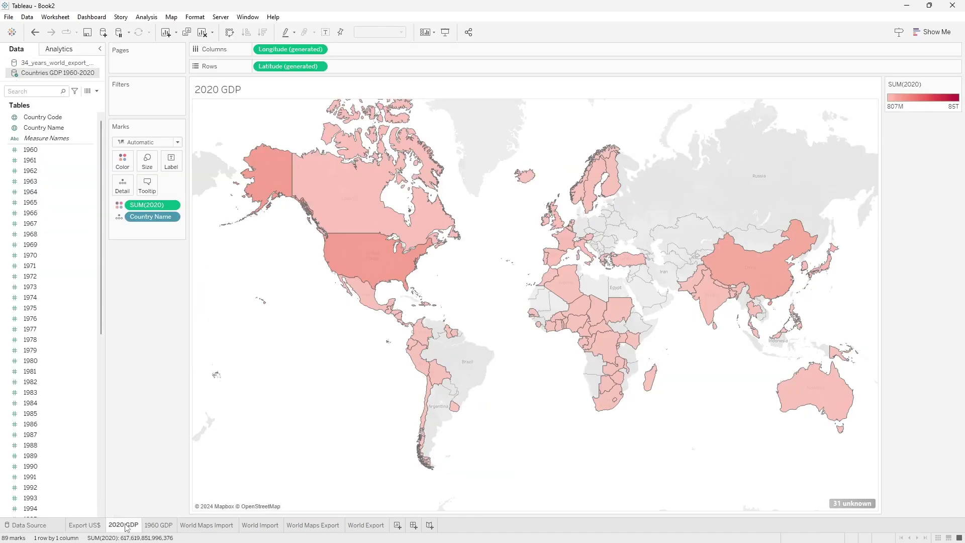
click(162, 528)
click(196, 528)
click(257, 527)
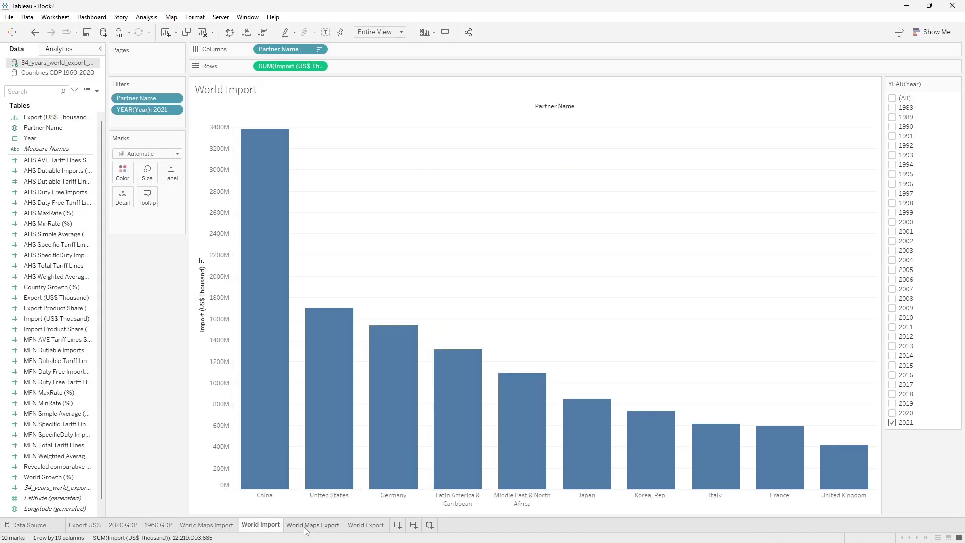
click(308, 527)
click(366, 526)
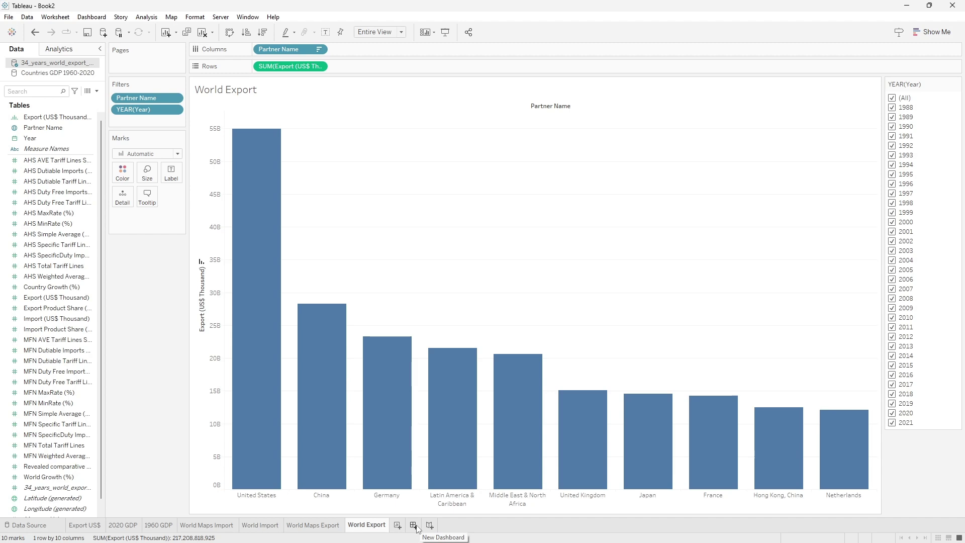
- Create a new dashboard and preview its Phone layout before returning to the Default layout
click(414, 525)
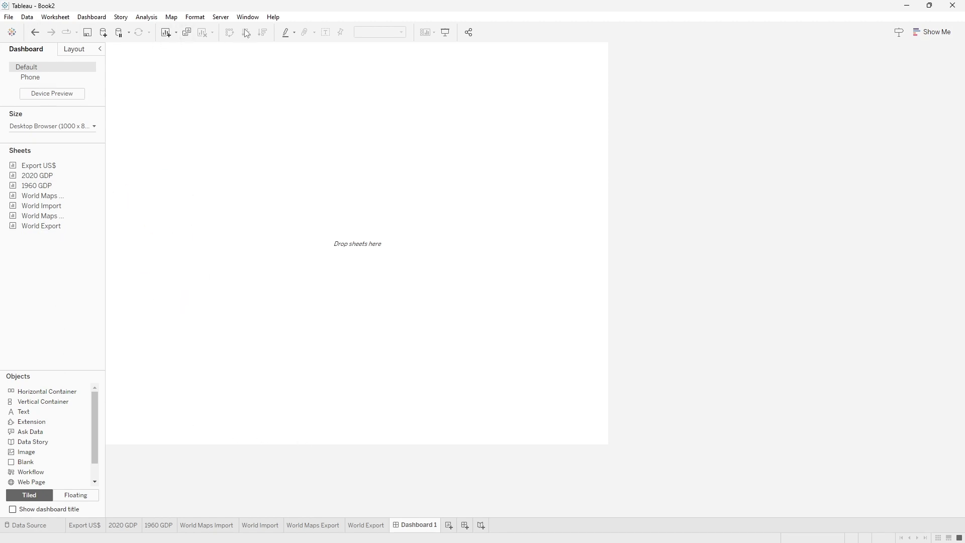
click(36, 79)
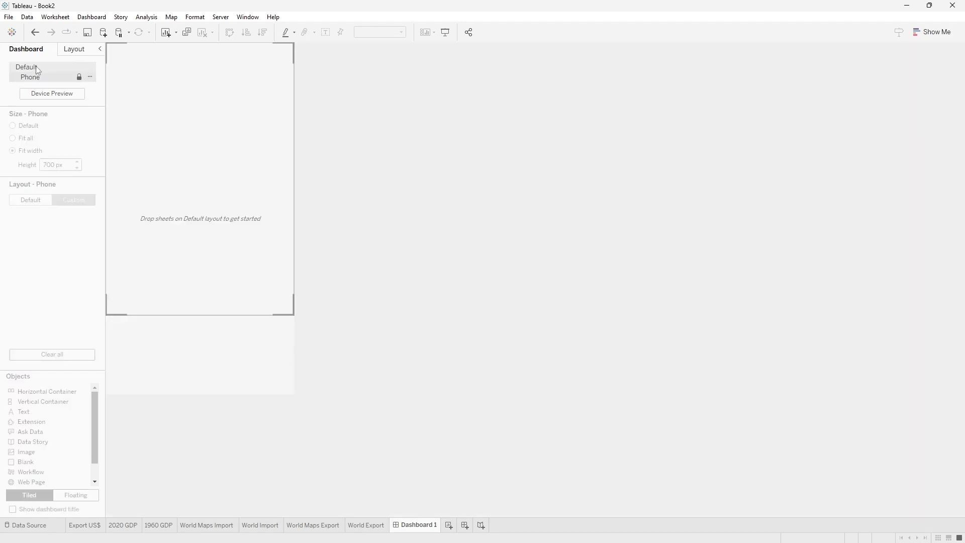
click(37, 70)
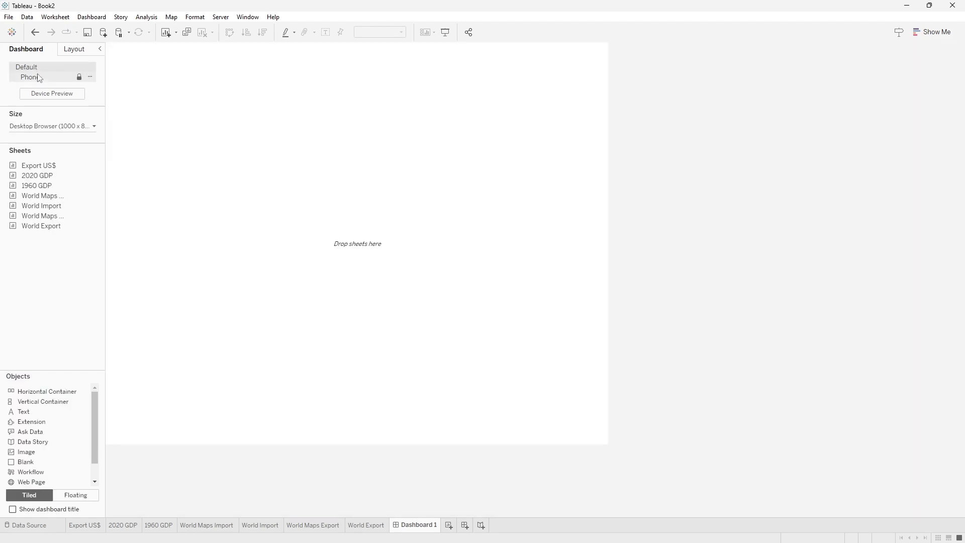
- Examine the dashboard's size options, including the sizing modes and the list of fixed-size presets
click(50, 126)
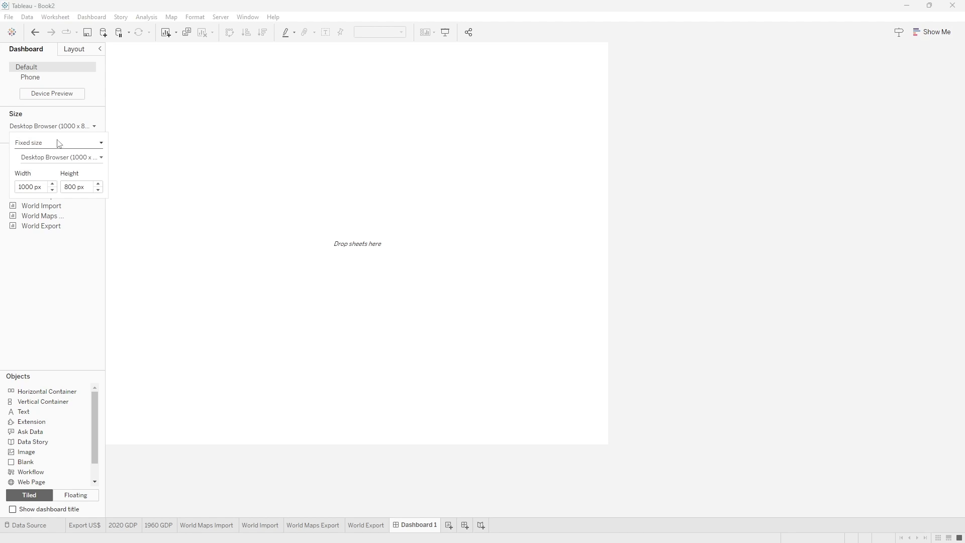
click(59, 145)
click(62, 146)
click(64, 159)
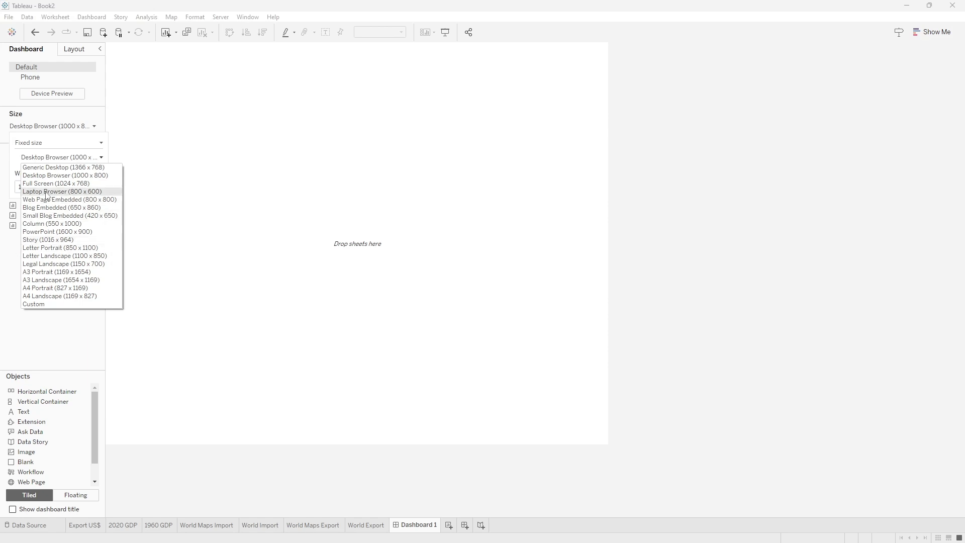
click(20, 249)
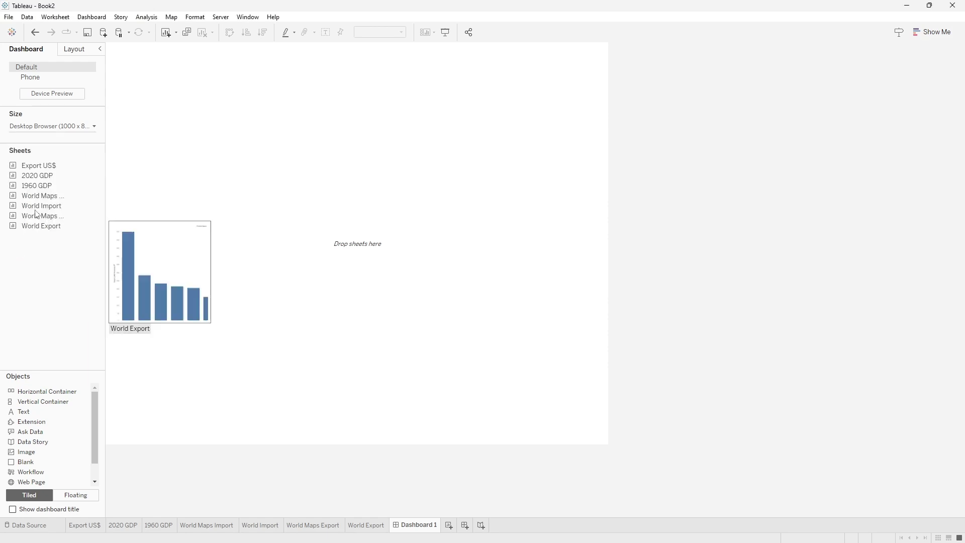
click(69, 127)
click(53, 158)
click(53, 158)
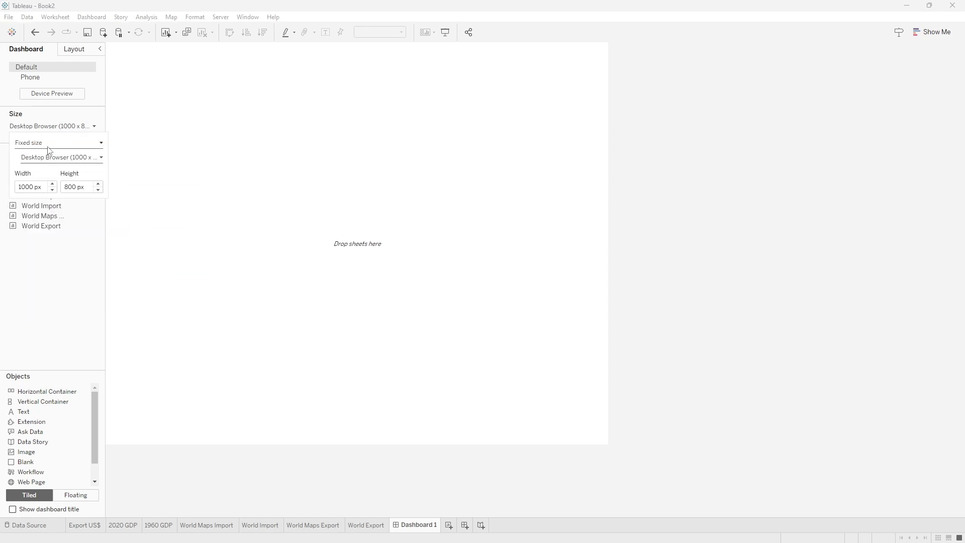
click(49, 150)
click(49, 150)
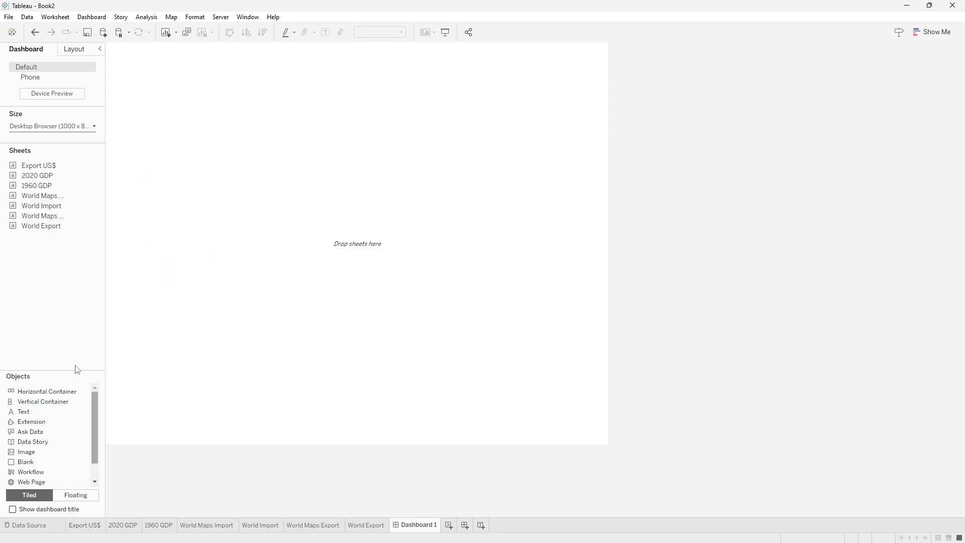
- Try tiling the Export US$ and 2020 GDP sheets one above the other, and undo both placements
click(39, 170)
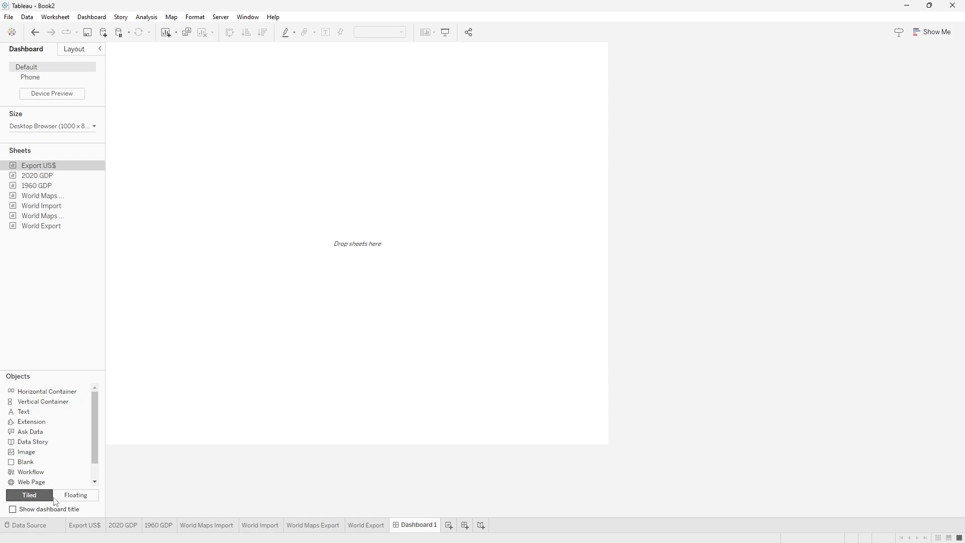
click(75, 495)
click(29, 495)
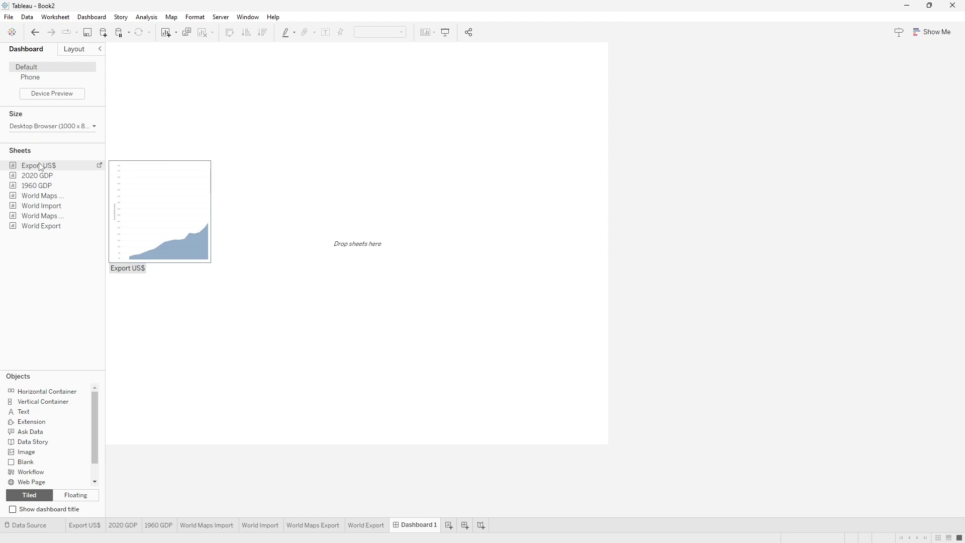
drag(41, 167, 273, 230)
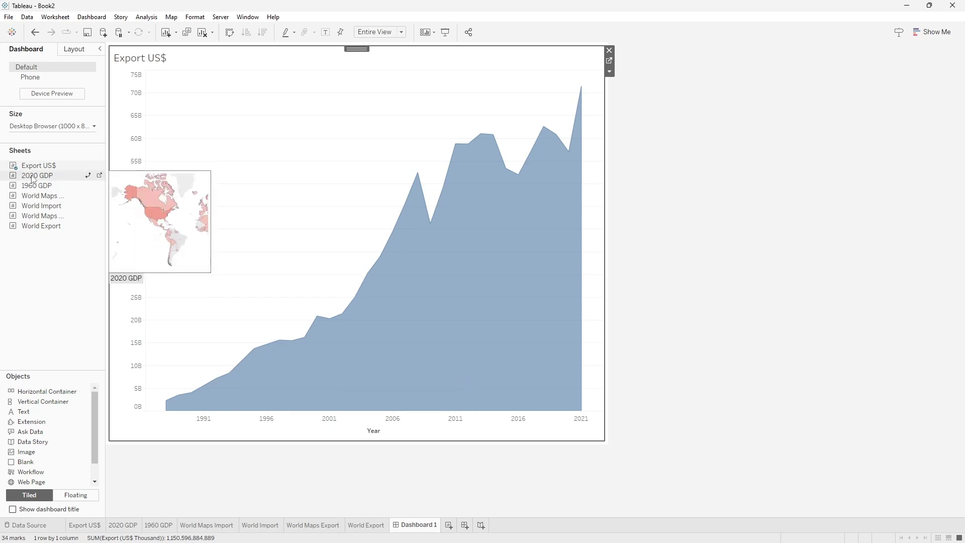
drag(37, 176, 237, 406)
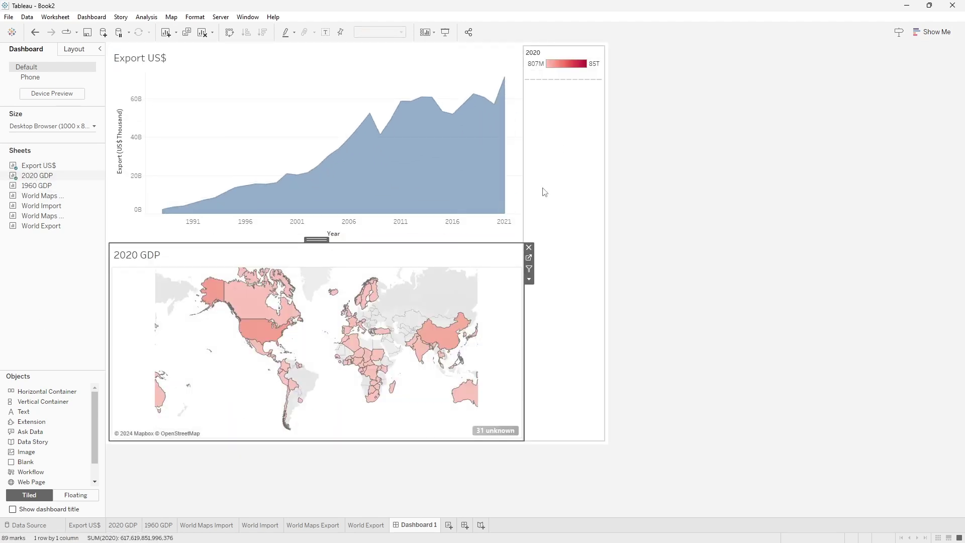
key(ctrl+z)
key(ctrl+z)
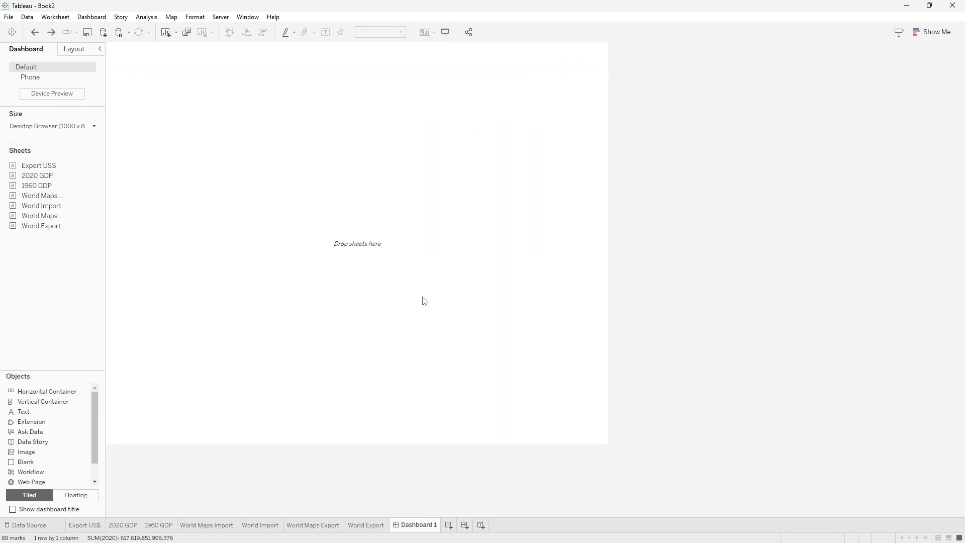
- Try placing Export US$, 2020 GDP, 1960 GDP and World Maps Import as floating sheets, and resize the World Maps Import sheet
click(76, 495)
drag(31, 166, 132, 69)
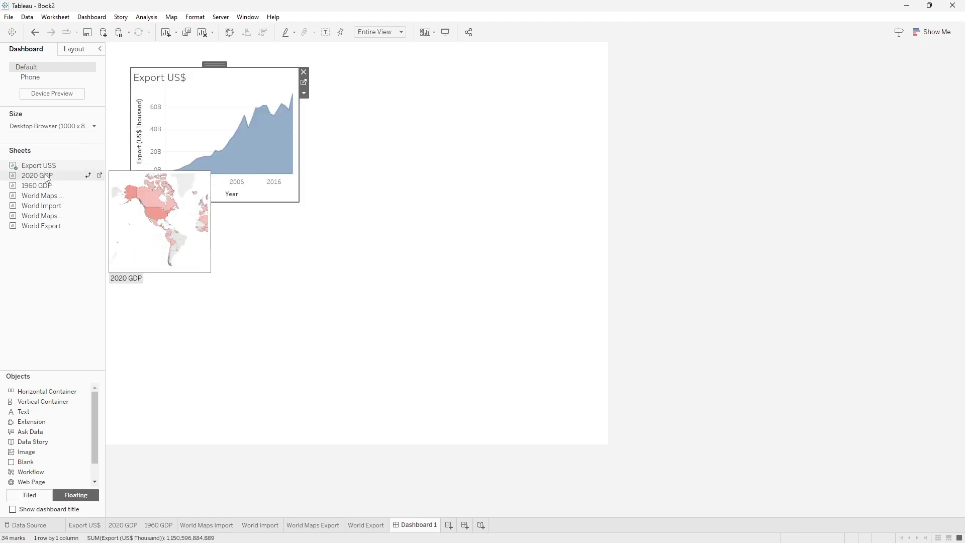
drag(31, 175, 302, 73)
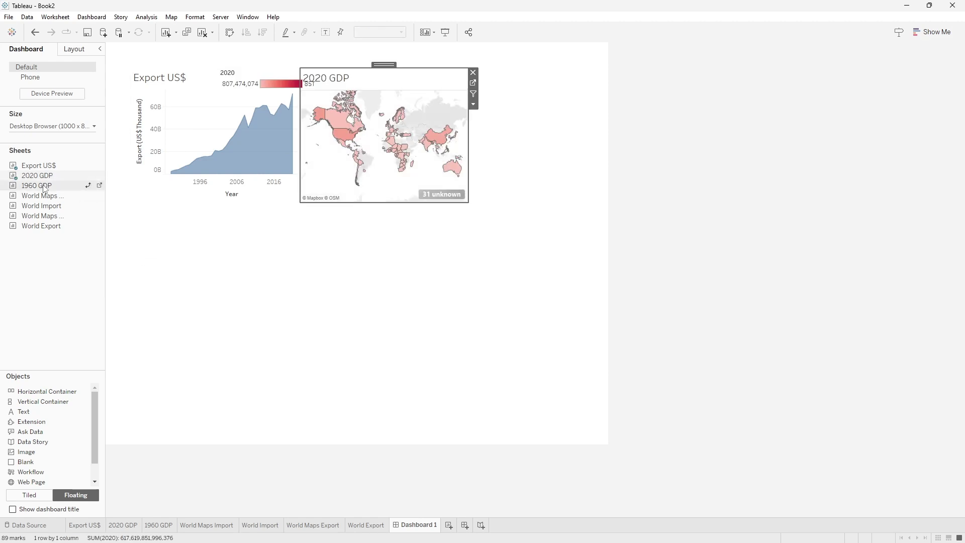
drag(35, 185, 347, 226)
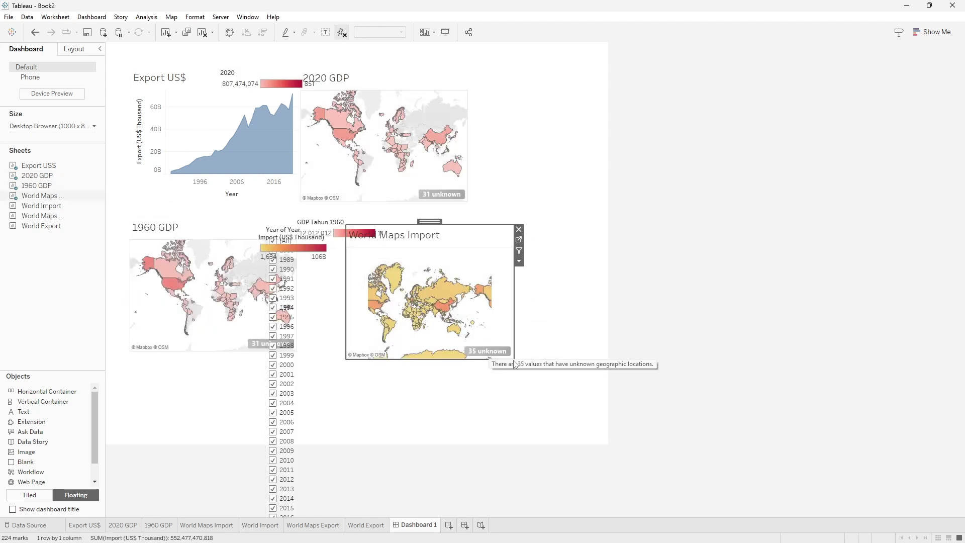
drag(516, 361, 561, 328)
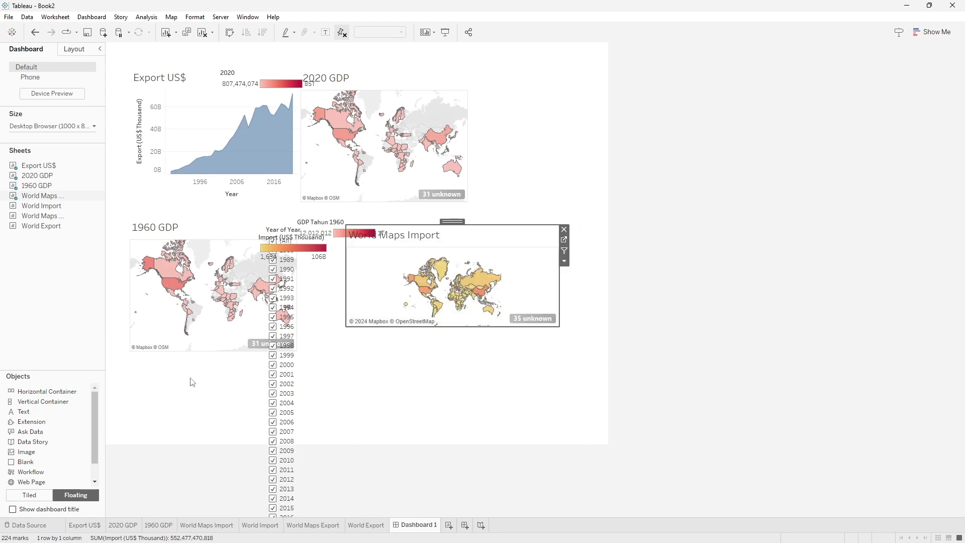
click(28, 495)
click(70, 498)
- Undo the resizing and all floating sheet placements until the dashboard is empty
key(ctrl+z)
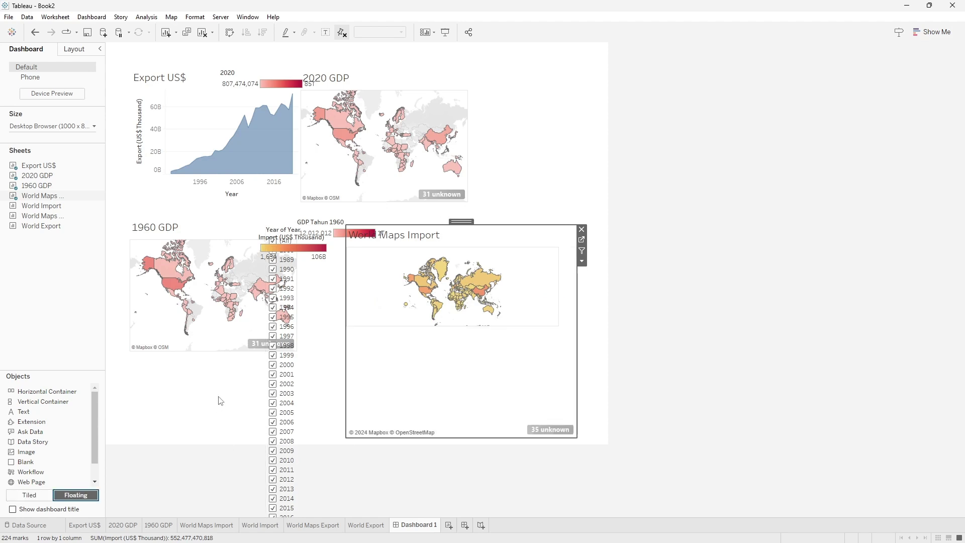
key(ctrl+z)
key(ctrl+z)
key(ctrl+z)
key(ctrl+z)
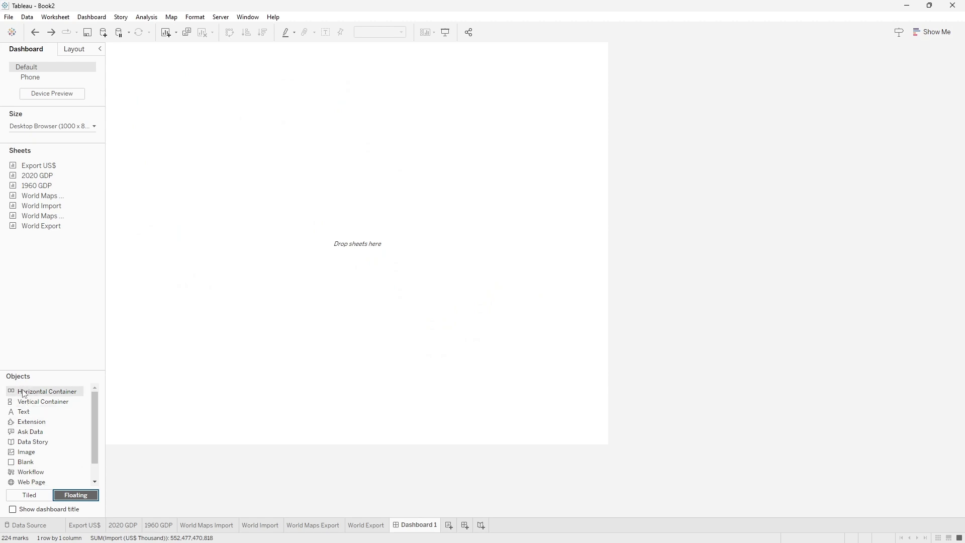
- Add two tiled horizontal containers to the dashboard, stacked one above the other at equal height
drag(25, 396, 227, 179)
click(29, 495)
drag(30, 391, 251, 426)
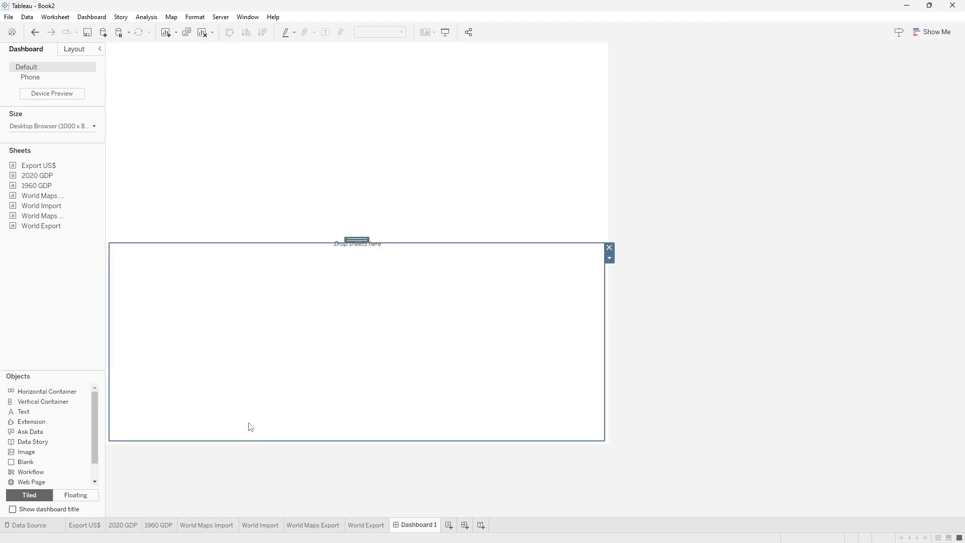
click(205, 220)
click(200, 269)
click(193, 216)
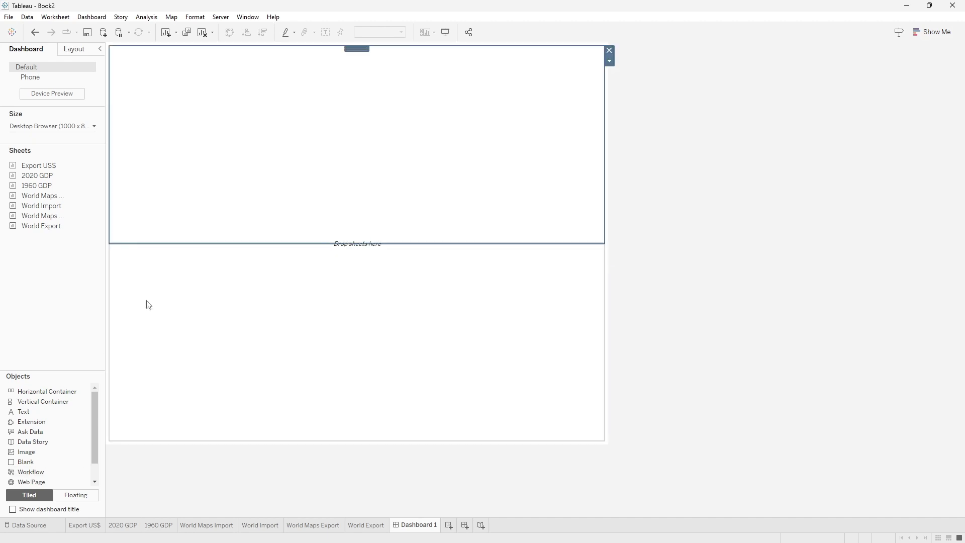
click(180, 303)
click(184, 210)
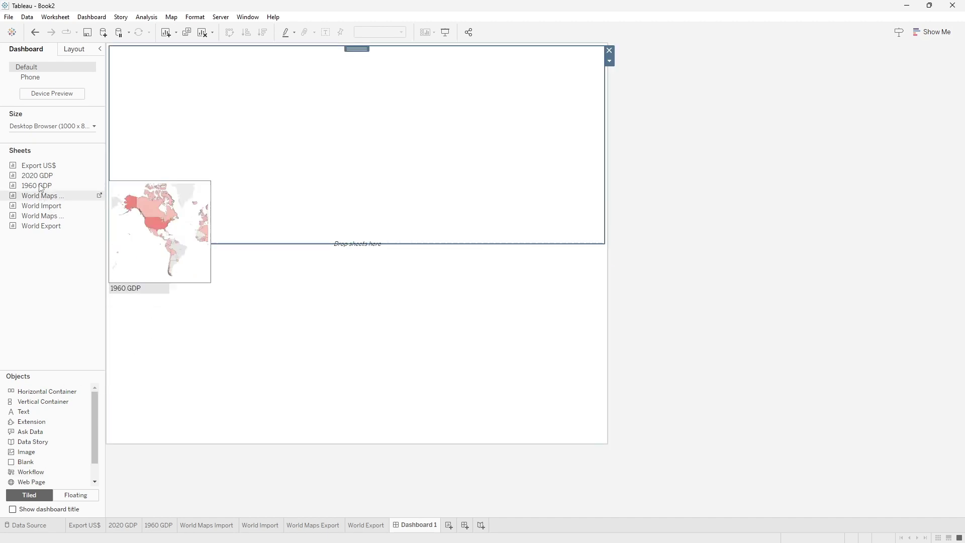
- Place the Export US$ and 2020 GDP sheets side by side in the upper horizontal container
drag(40, 166, 182, 149)
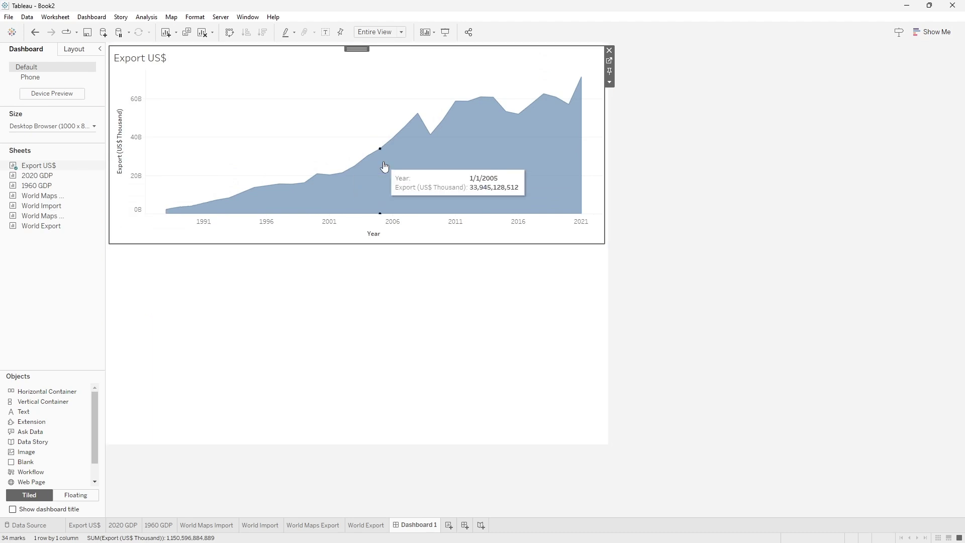
drag(38, 175, 584, 167)
click(653, 251)
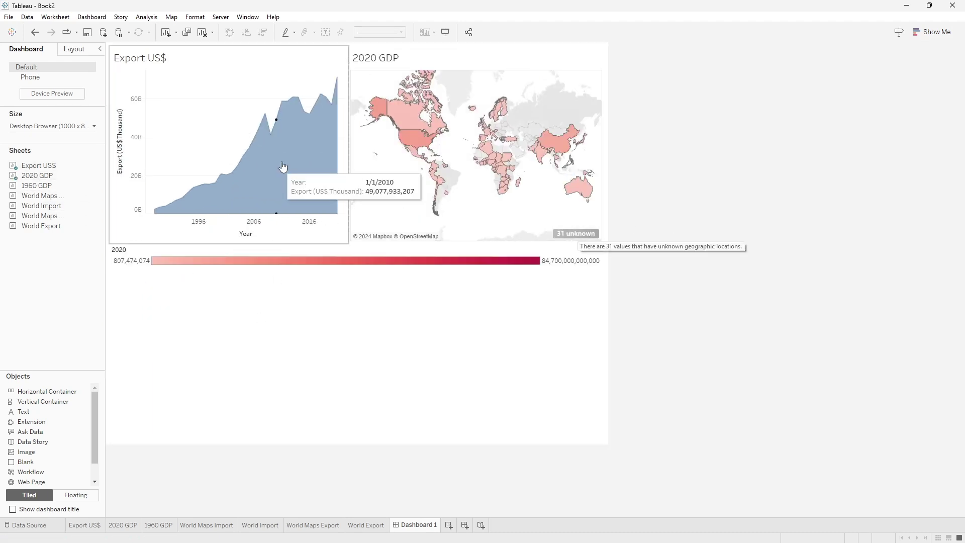
- Try placing 1960 GDP and World Maps Import as floating sheets in the lower half of the dashboard, and resize both
click(75, 495)
drag(37, 215, 159, 296)
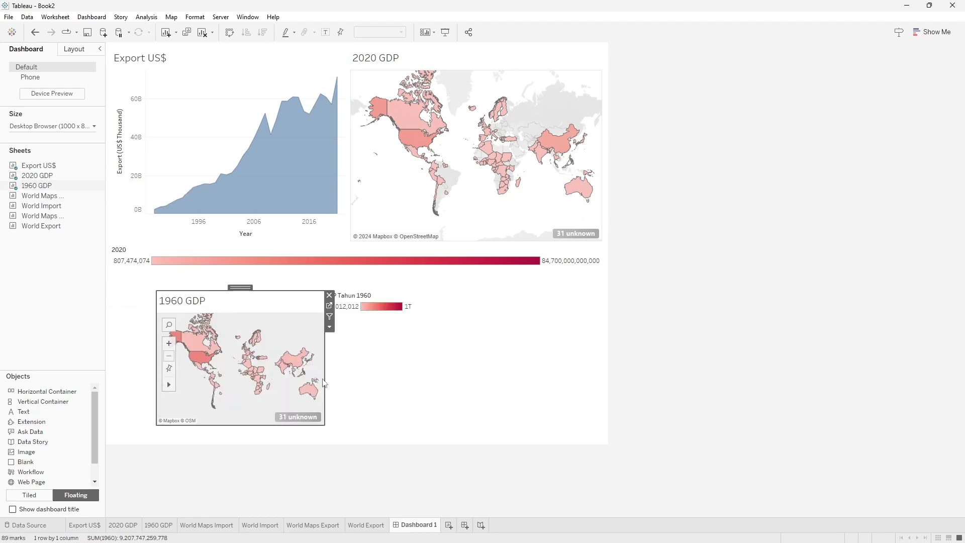
drag(327, 425, 345, 441)
drag(39, 195, 381, 307)
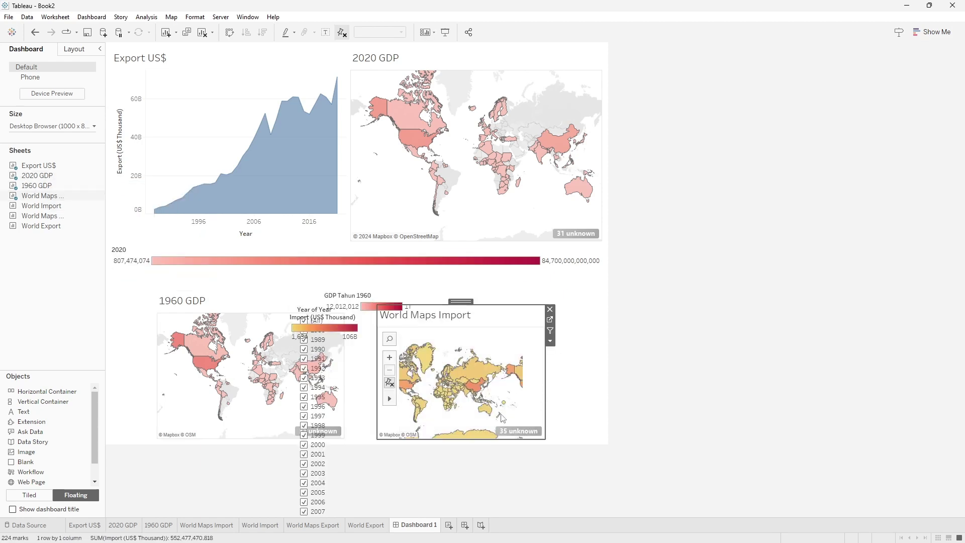
drag(552, 441, 517, 389)
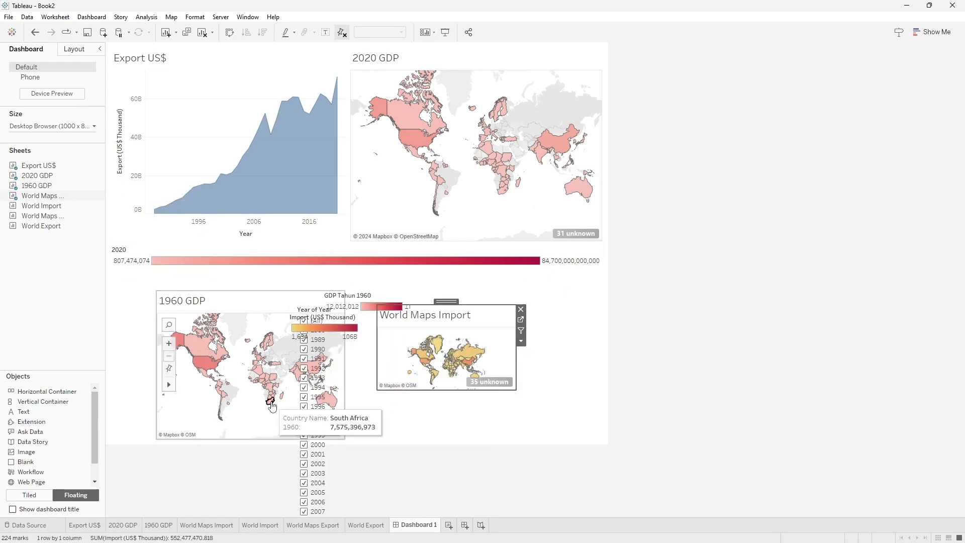
- Remove the floating 1960 GDP and World Maps Import sheets from the dashboard, and switch object placement to tiled
click(270, 400)
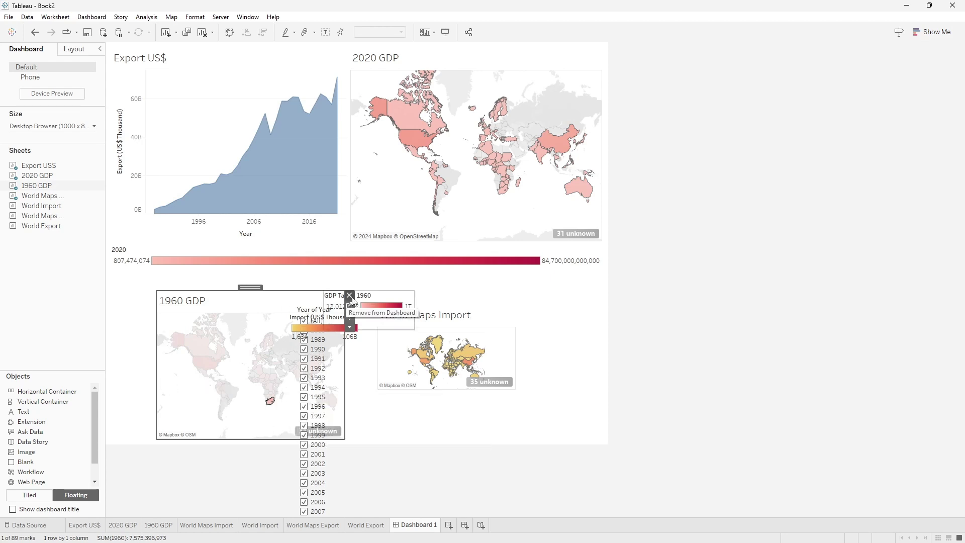
click(349, 295)
click(402, 332)
click(520, 309)
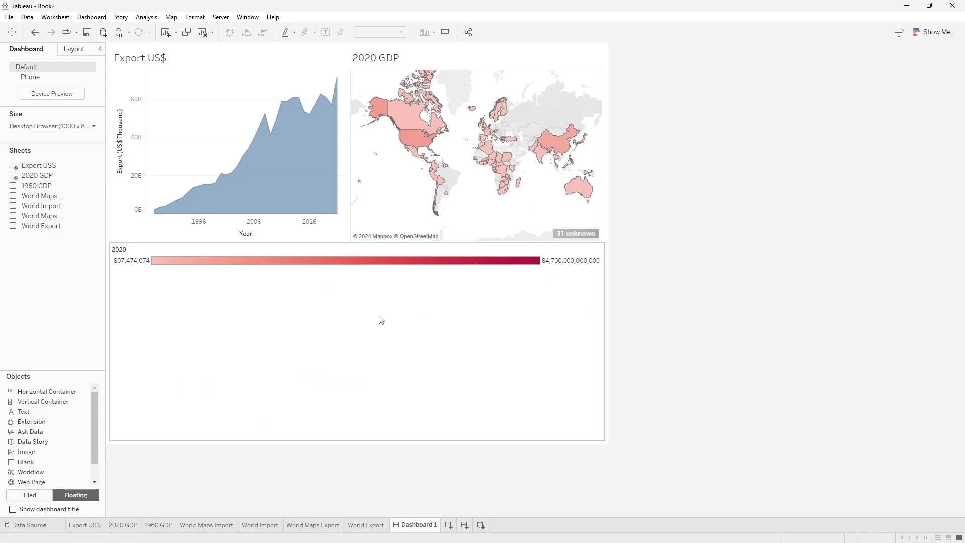
click(45, 495)
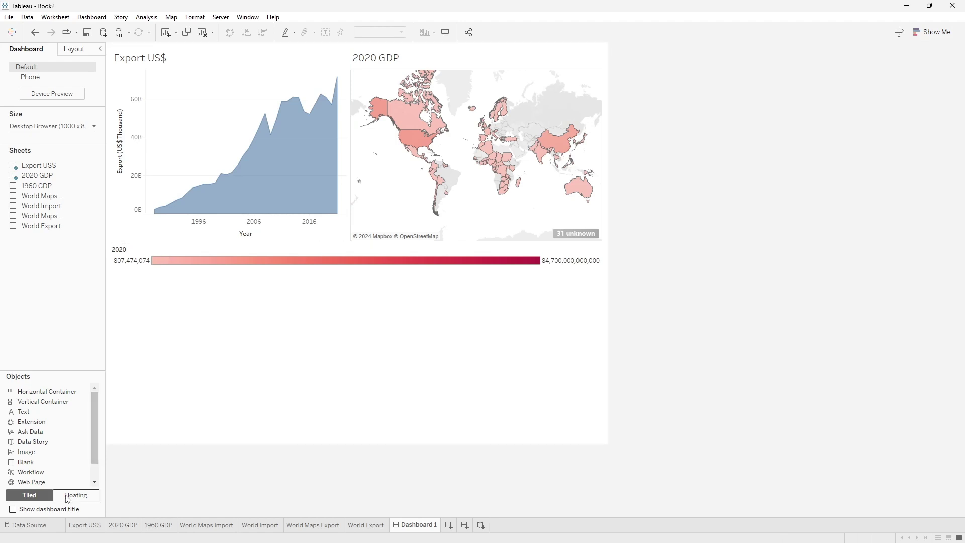
- Check the World Maps Export worksheet's color legend, and return to the dashboard
click(171, 255)
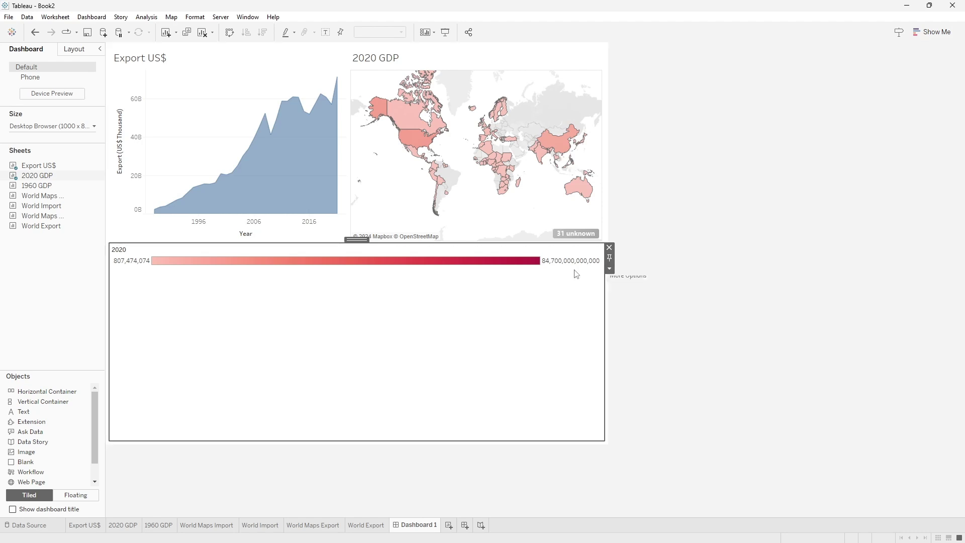
double_click(136, 264)
click(580, 205)
click(365, 525)
click(308, 525)
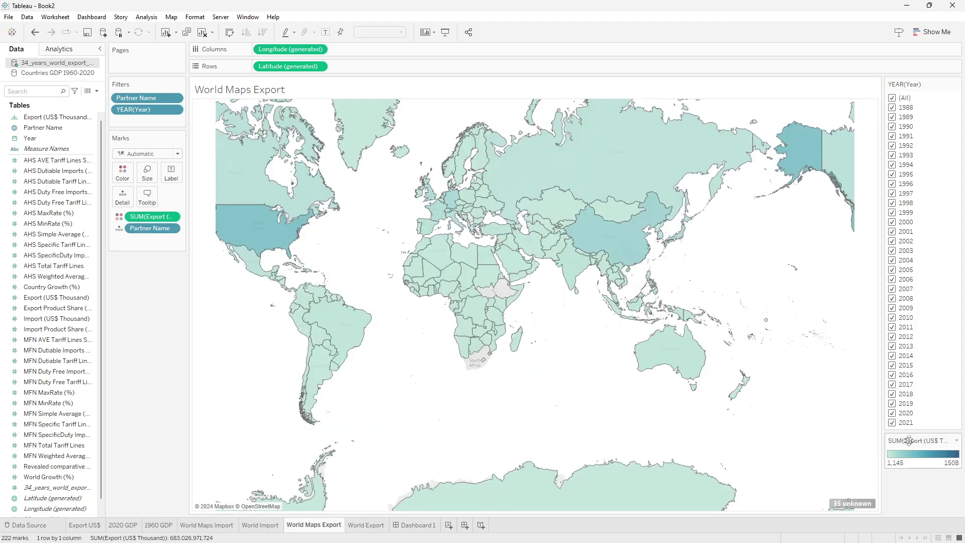
click(414, 525)
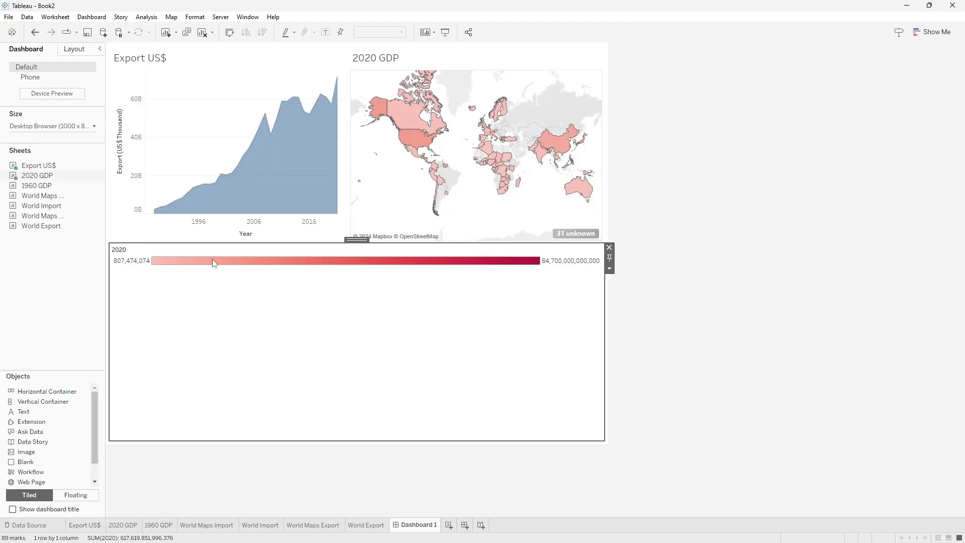
- Make the 2020 color legend floating and move it to the upper-right corner of the 2020 GDP map
click(609, 269)
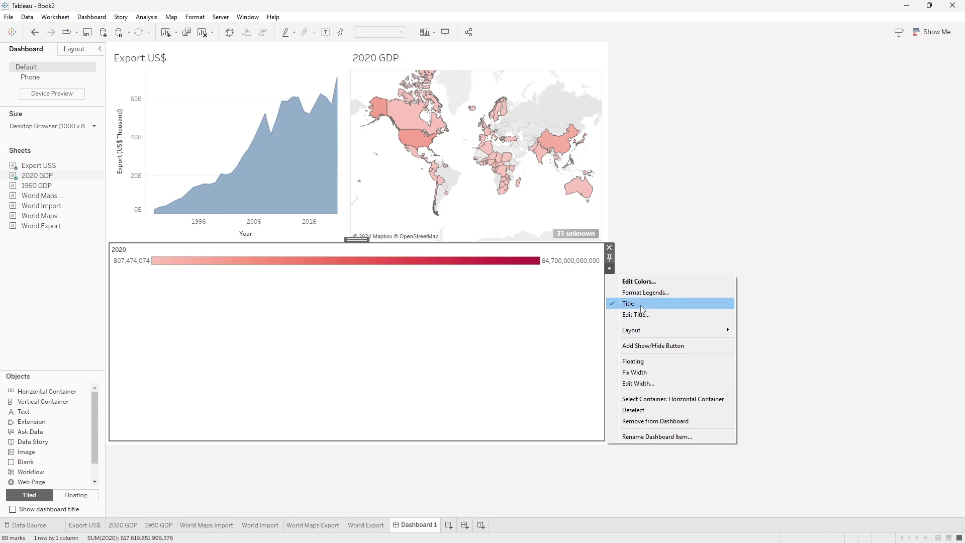
click(639, 362)
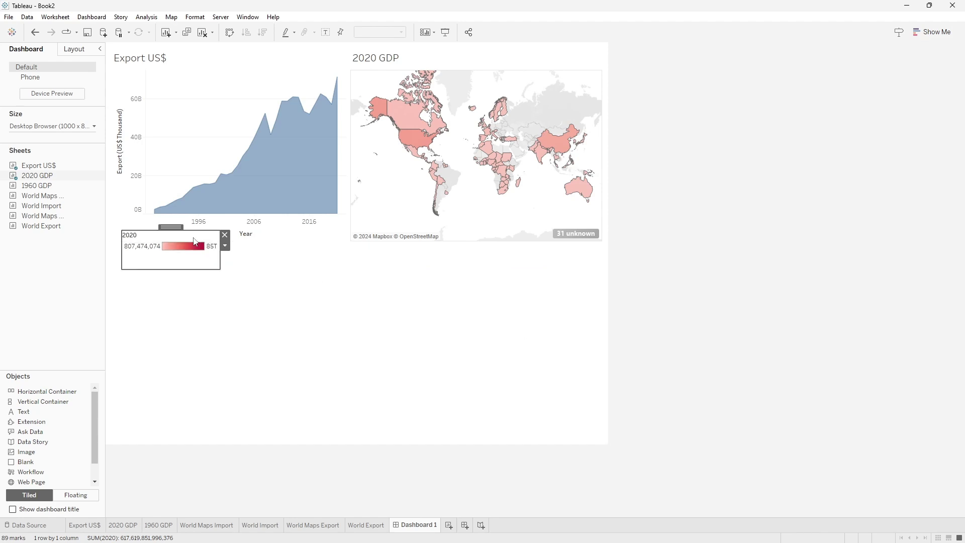
drag(176, 228, 553, 45)
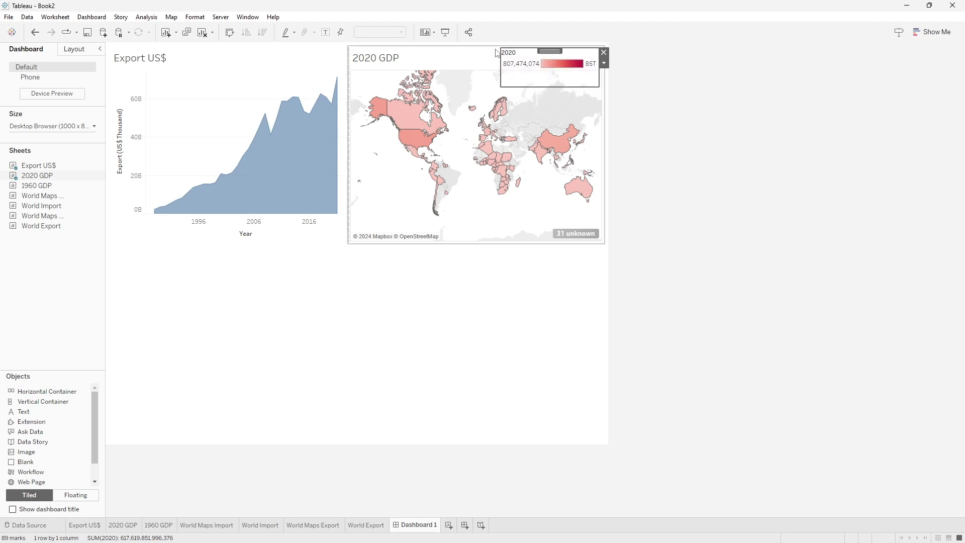
- Hide the floating legend's title and shift the legend down onto the upper-right area of the 2020 GDP map
right_click(509, 57)
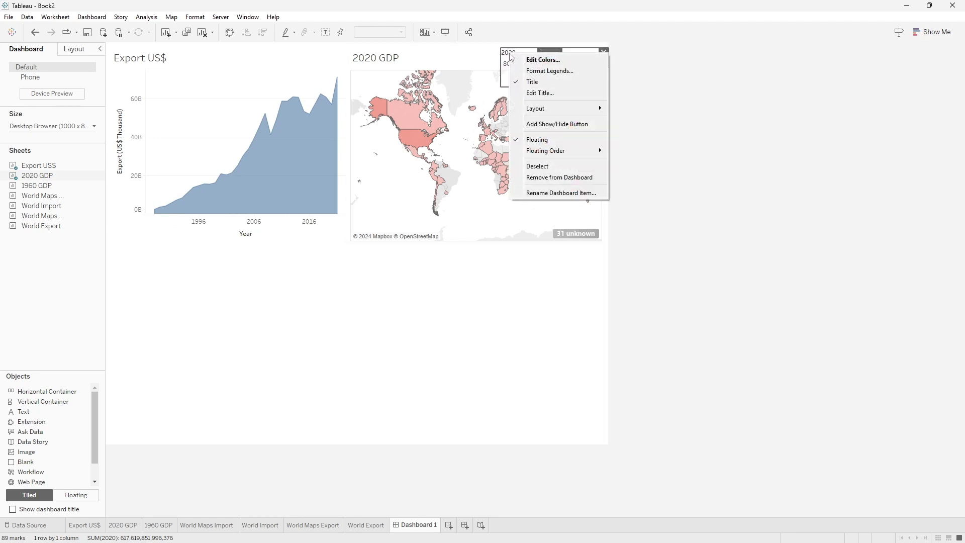
click(532, 81)
click(633, 101)
click(564, 58)
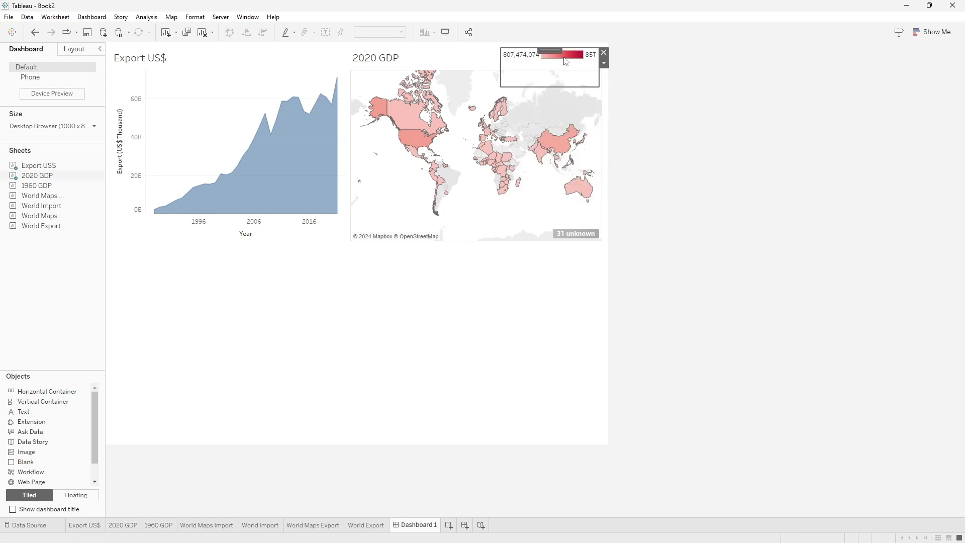
drag(554, 49, 549, 92)
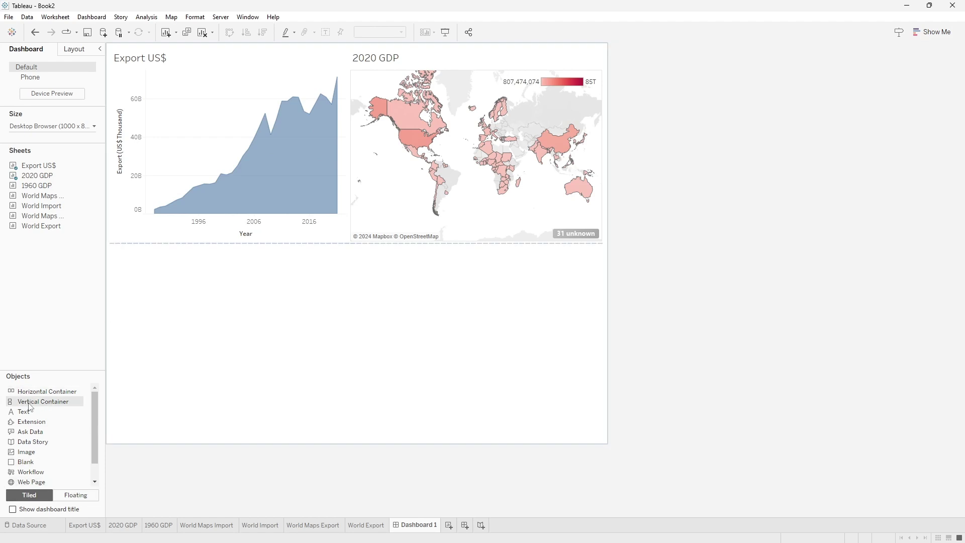
- Add a text object reading "JUDUL DASHBOARD" across the dashboard above the Export US$ and 2020 GDP sheets
drag(30, 413, 313, 54)
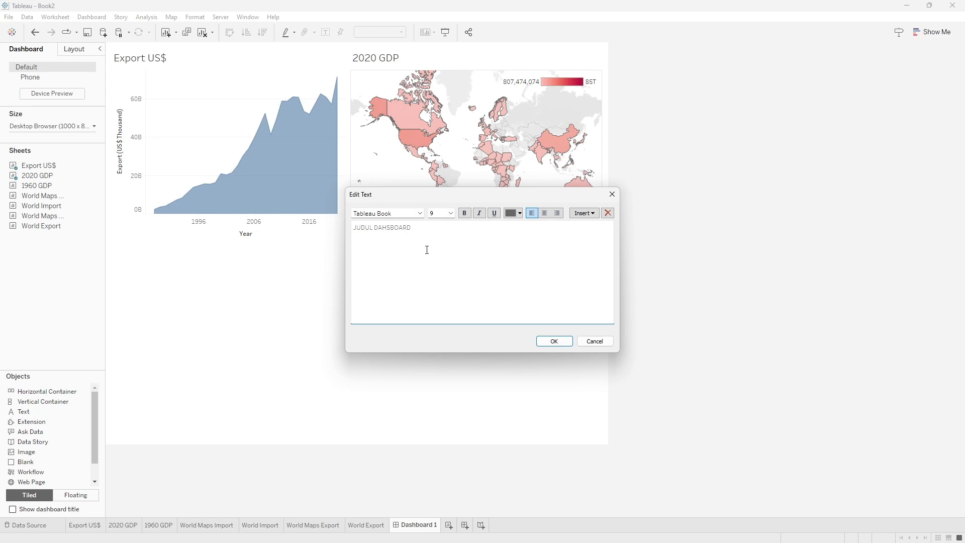
drag(427, 228, 382, 226)
text(S)
click(559, 343)
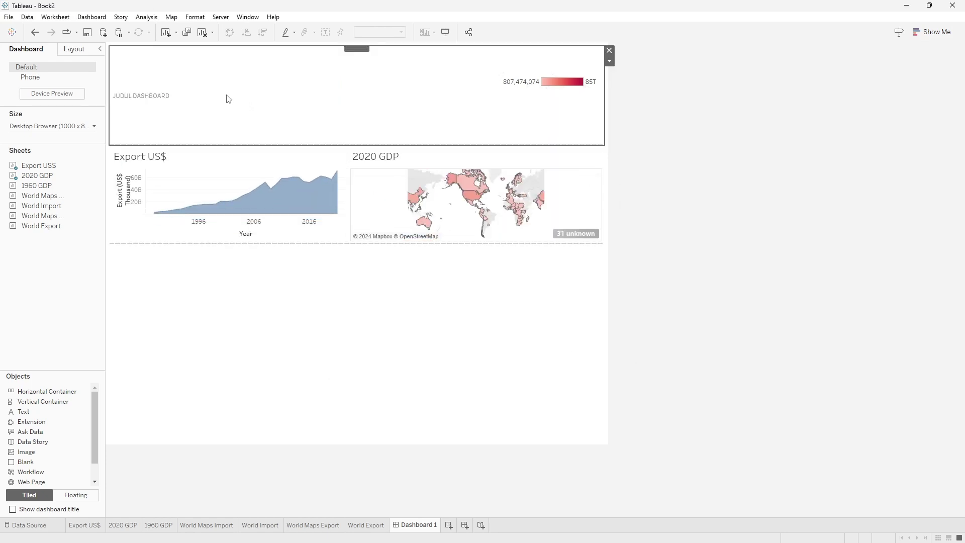
- Extend the row with the two sheets downward, and move the floating legend back onto the 2020 GDP map
drag(333, 244, 364, 293)
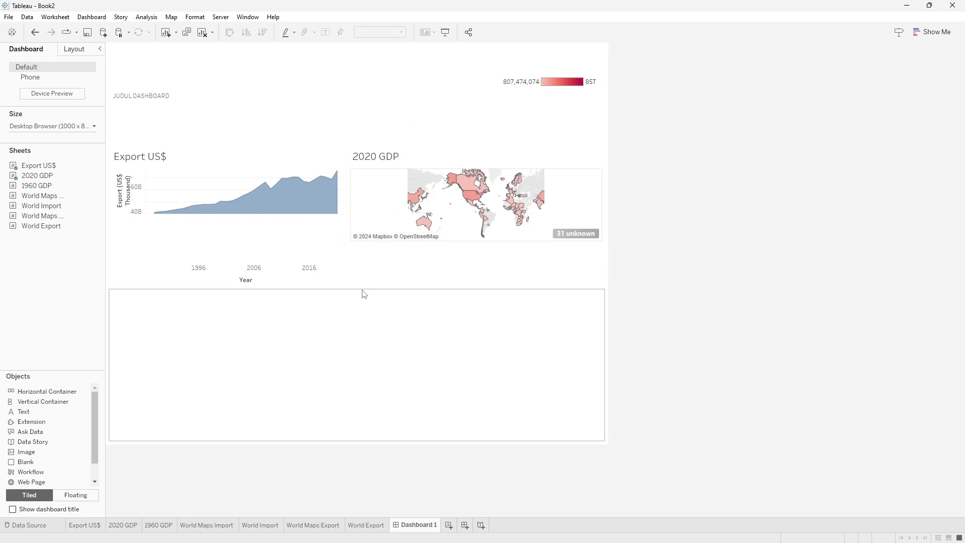
click(364, 296)
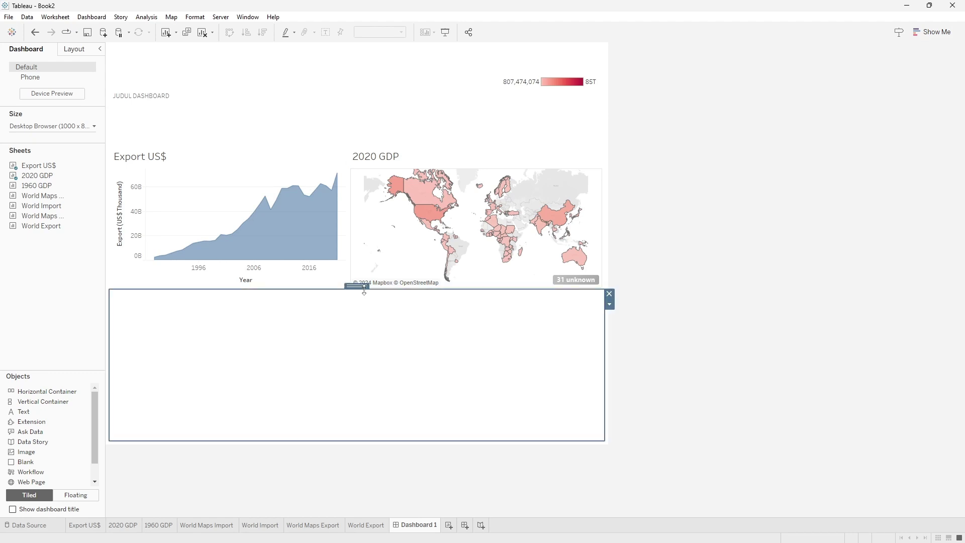
key(Delete)
click(537, 109)
click(542, 93)
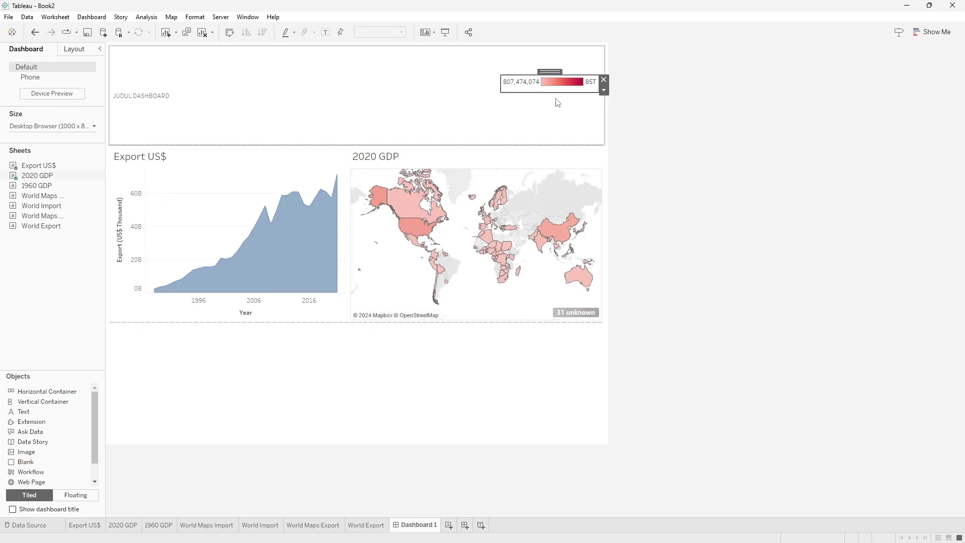
drag(559, 72, 554, 176)
- Center-align the "JUDUL DASHBOARD" title text
click(187, 101)
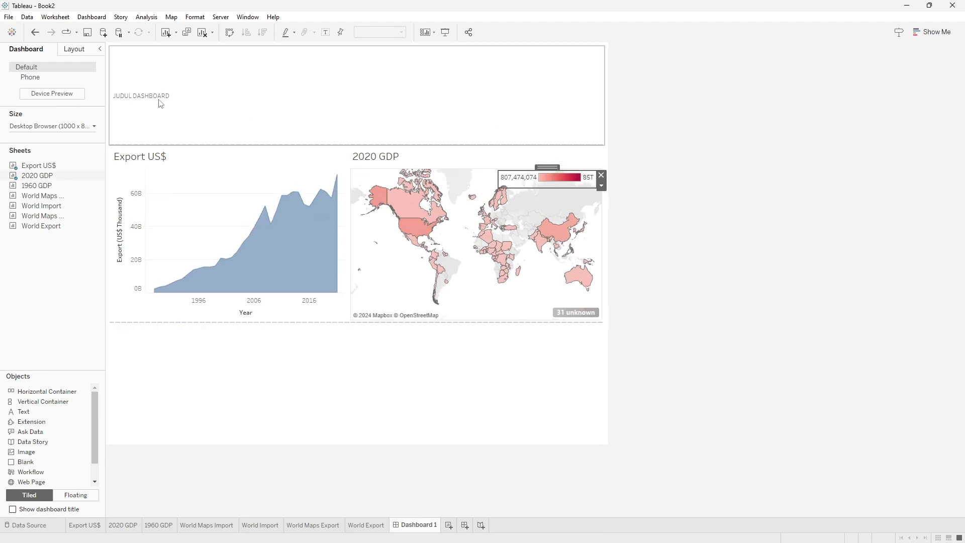
double_click(176, 101)
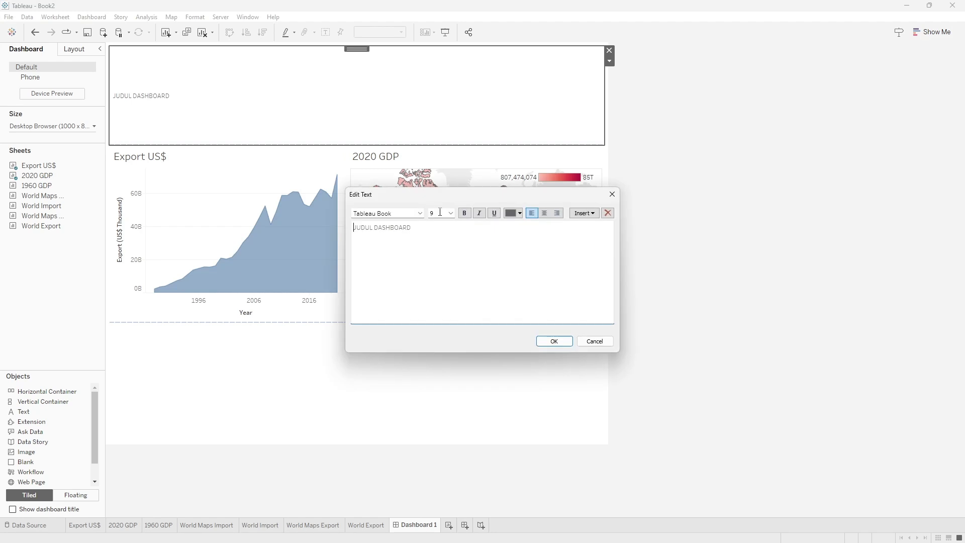
click(544, 213)
click(554, 341)
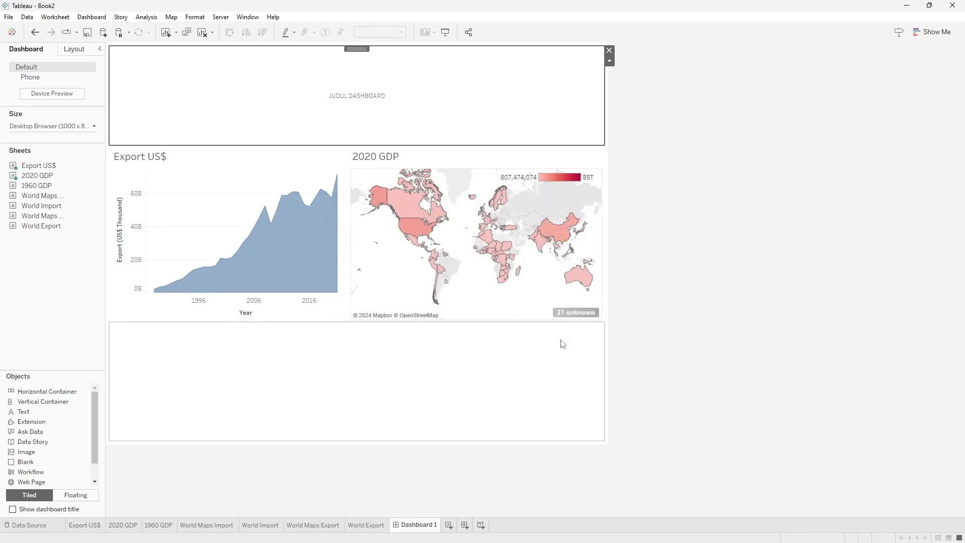
- Reduce the height of the title area by raising the top edge of the sheet row below it
click(249, 197)
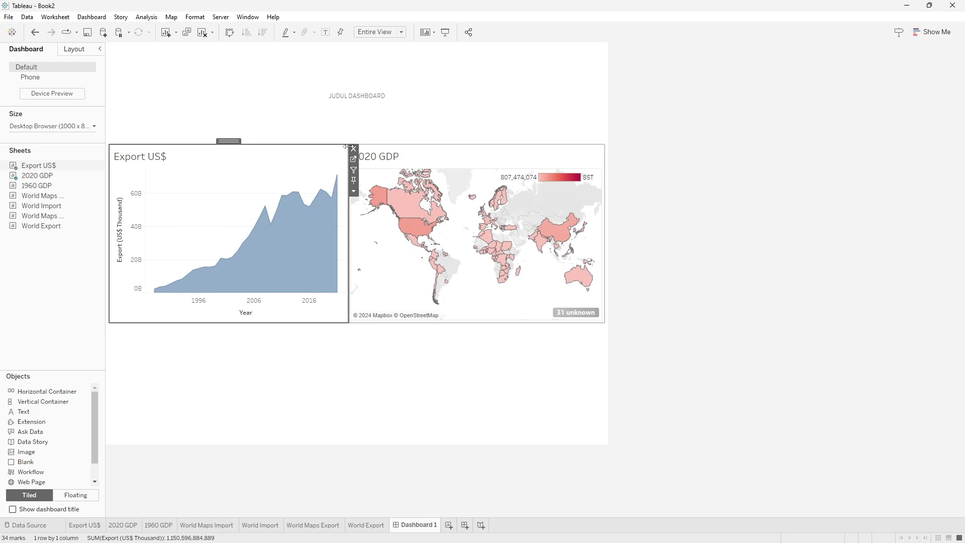
drag(354, 145, 370, 98)
click(341, 128)
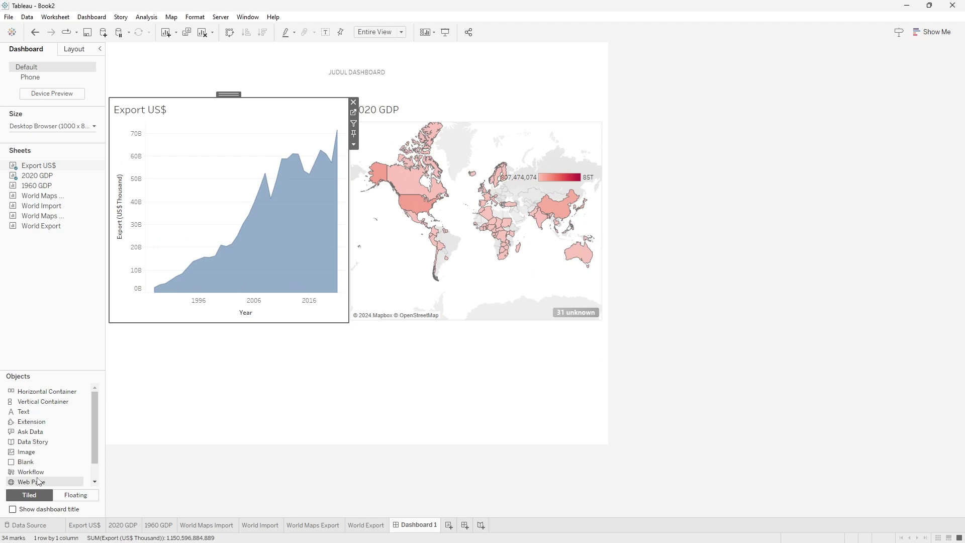
- Raise the lower edge of the sheet row to enlarge the empty container, and move the legend beside the 2020 GDP title
drag(40, 483, 169, 393)
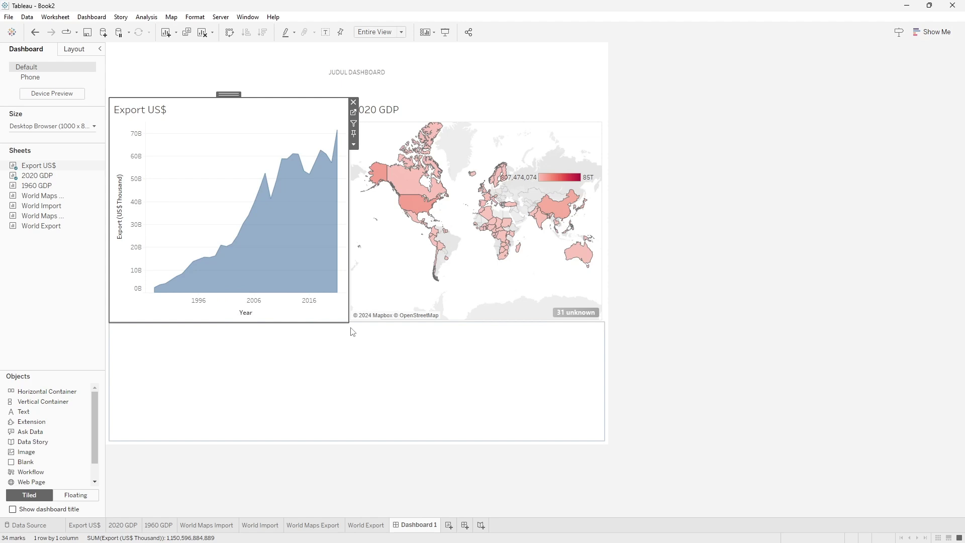
drag(352, 324, 355, 234)
click(390, 389)
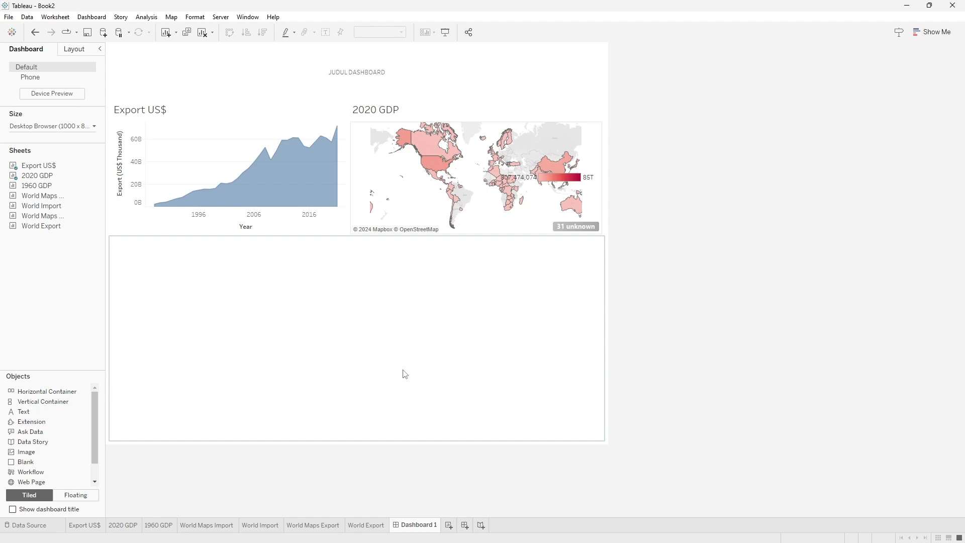
click(573, 179)
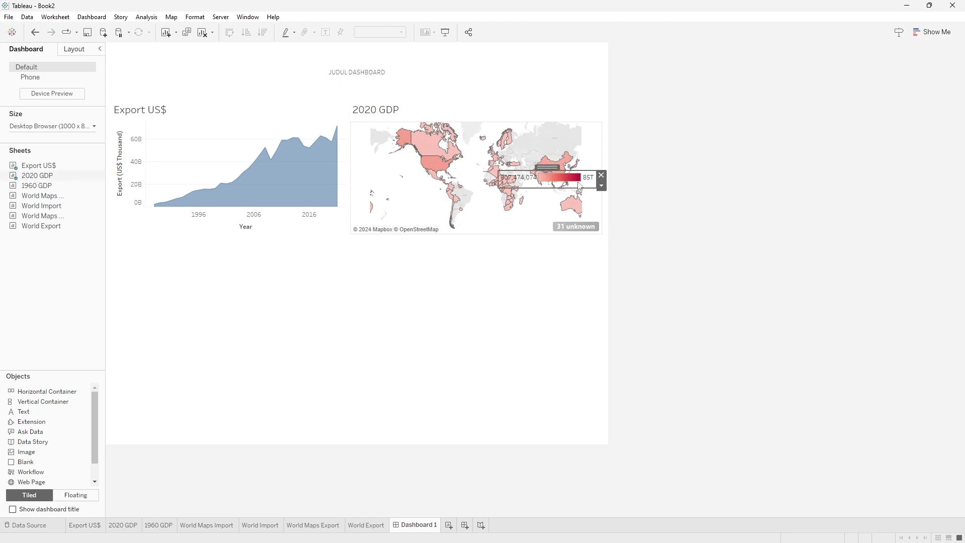
drag(551, 167, 547, 91)
- Clear the dashboard by removing the Export US$ and 2020 GDP sheets, the title text and the remaining layout container
click(244, 146)
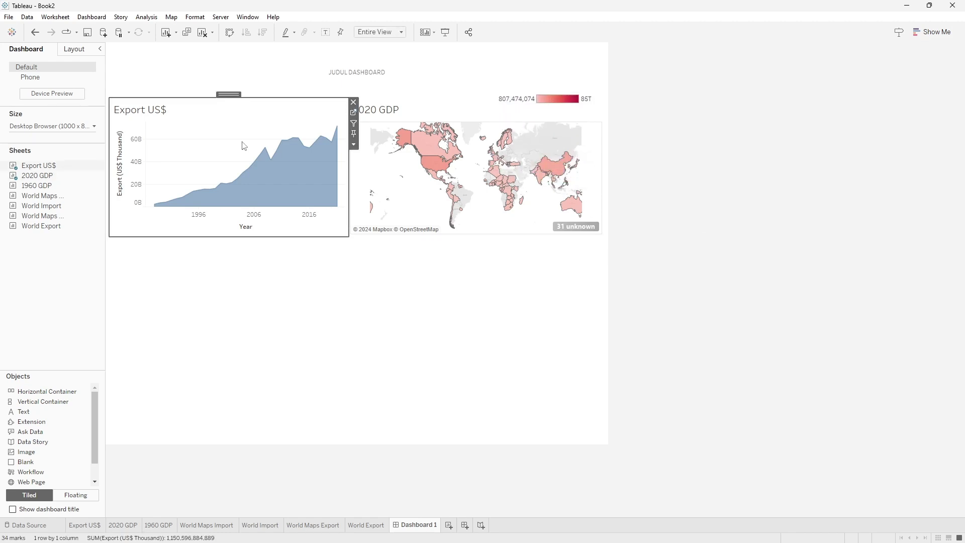
click(353, 102)
click(609, 102)
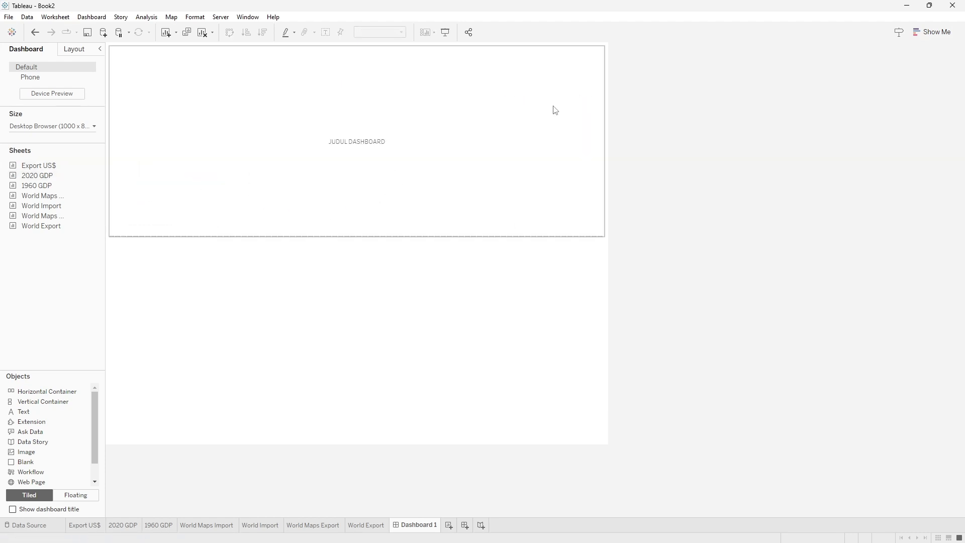
click(608, 50)
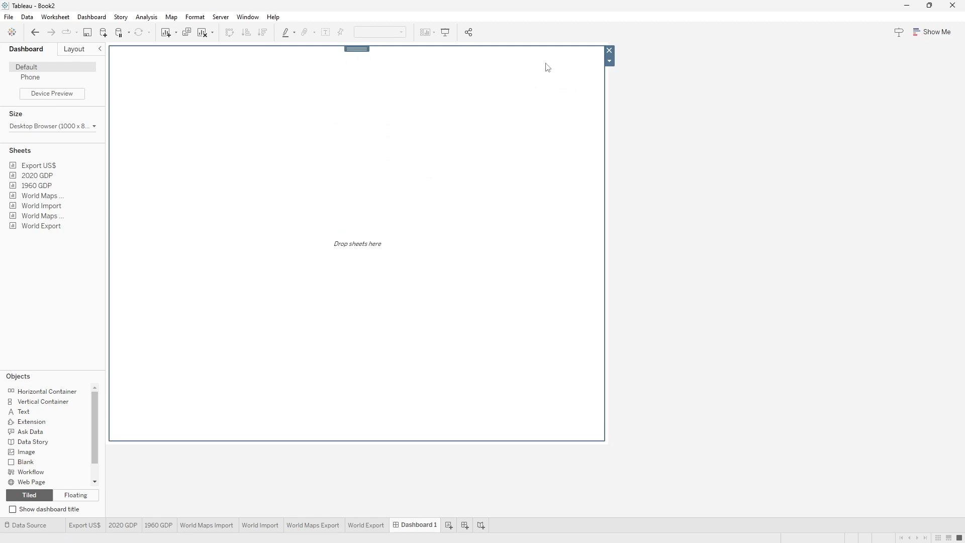
click(609, 51)
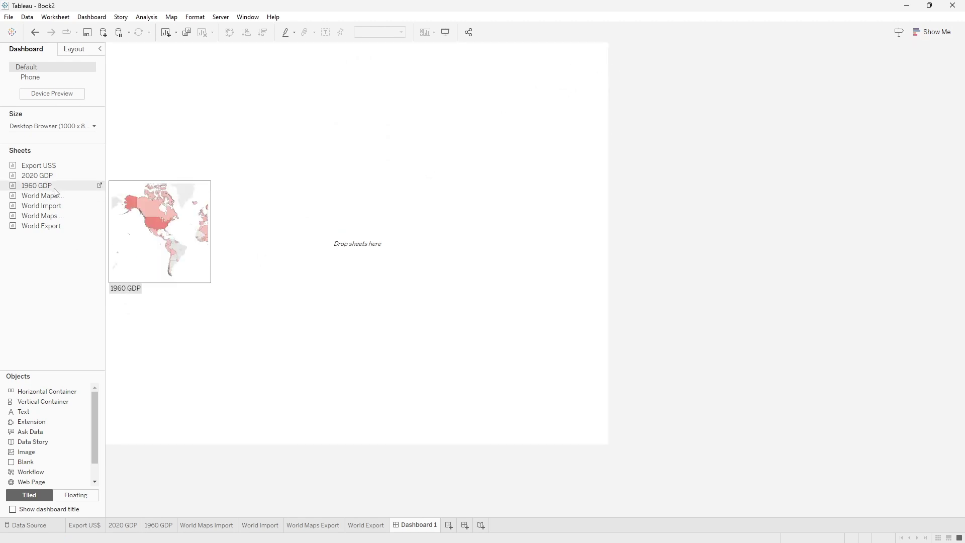